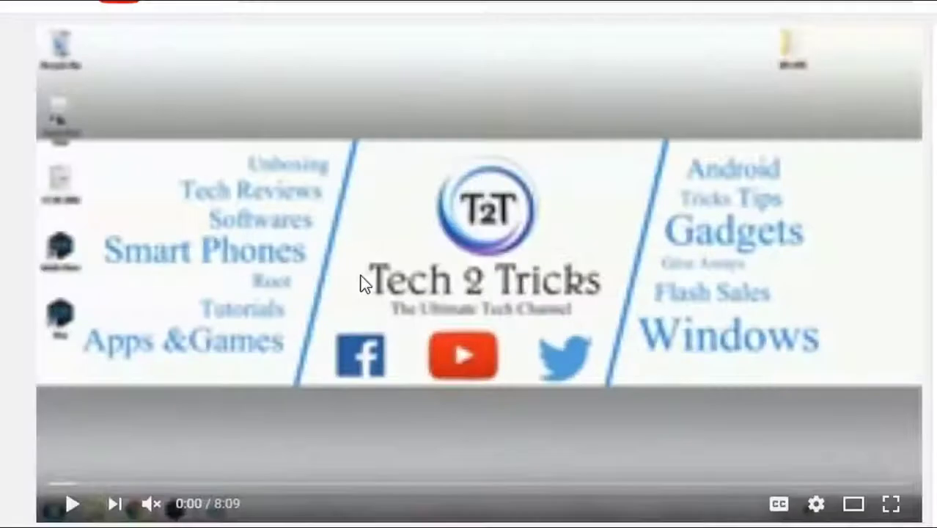
# Scroll below the tutorial video and expand its description with SHOW MORE
pyautogui.scroll(-3, 364, 285)
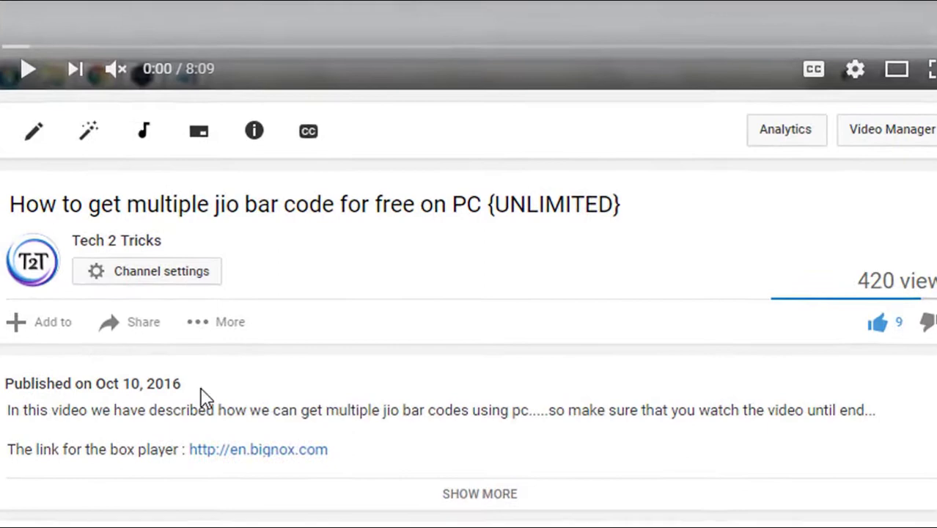
pyautogui.click(445, 496)
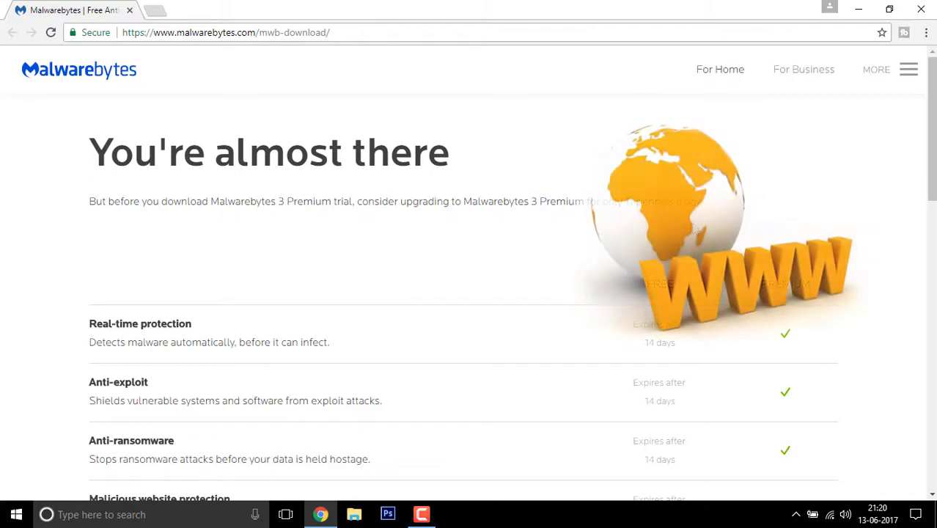
# Download the free-column Malwarebytes setup file from the mwb-download page
pyautogui.scroll(-2, 696, 289)
pyautogui.scroll(-3, 706, 278)
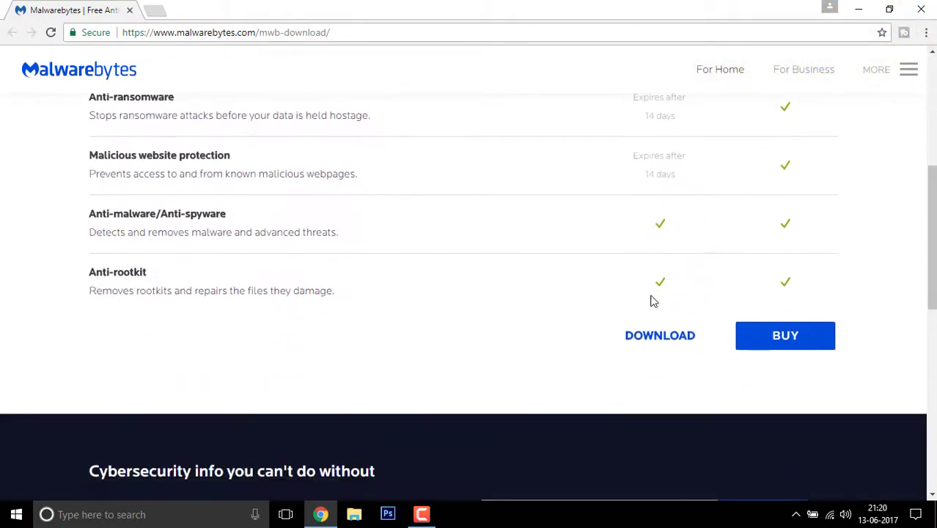
pyautogui.click(713, 298)
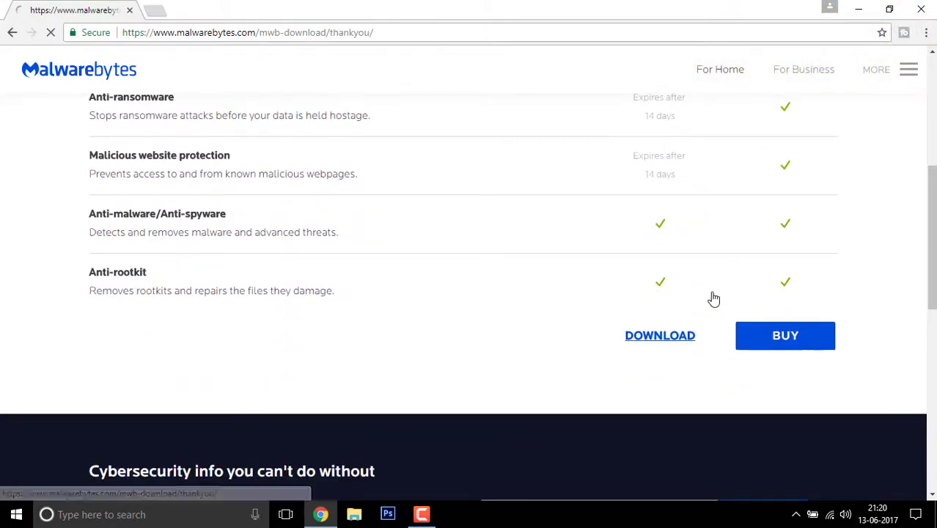
pyautogui.scroll(-4, 432, 309)
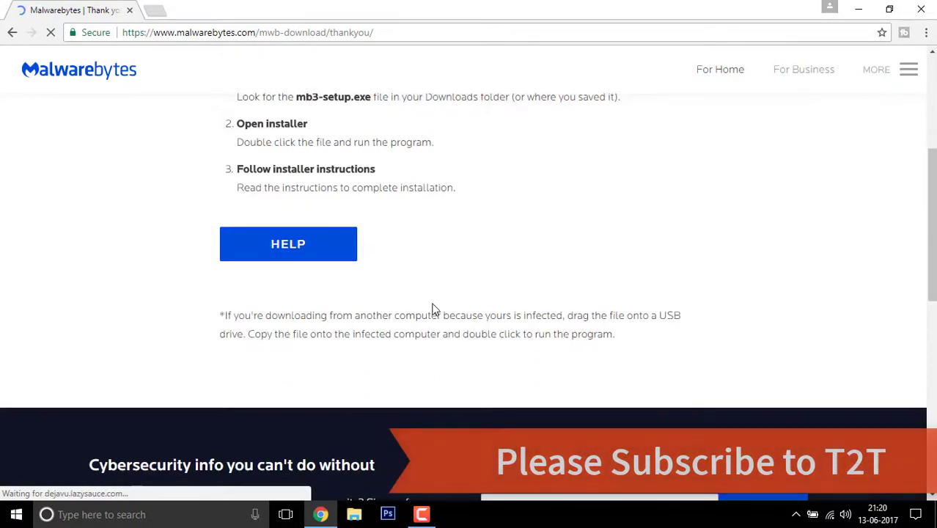
pyautogui.scroll(3, 432, 309)
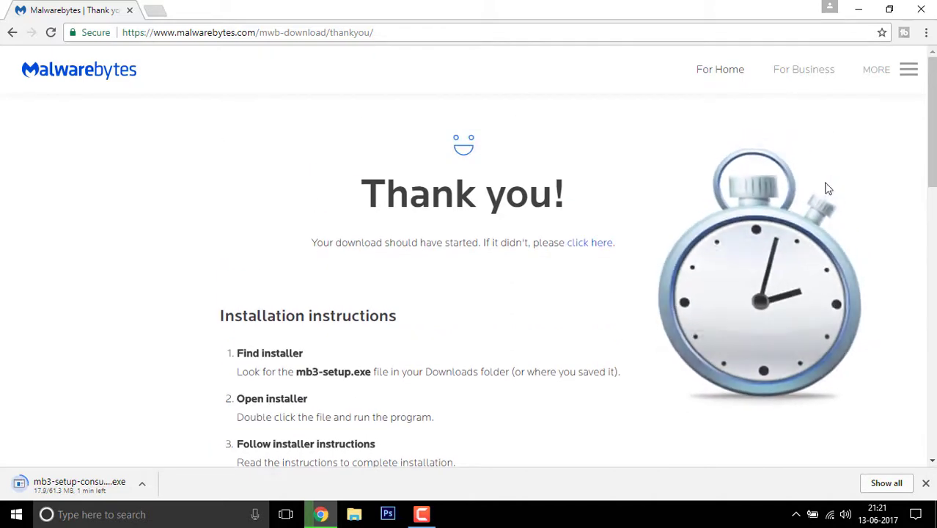
pyautogui.scroll(-5, 740, 197)
pyautogui.scroll(3, 707, 199)
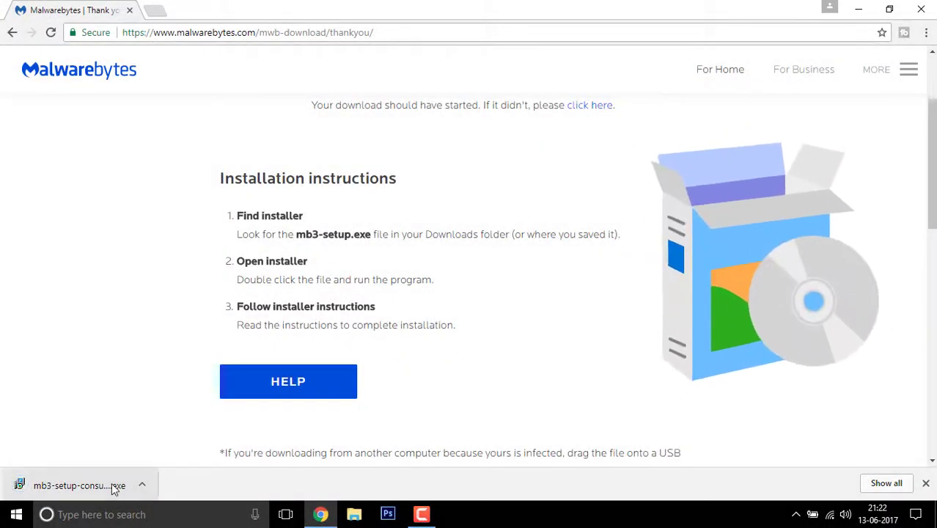
# Launch the downloaded installer in English and accept the licence agreement
pyautogui.click(100, 488)
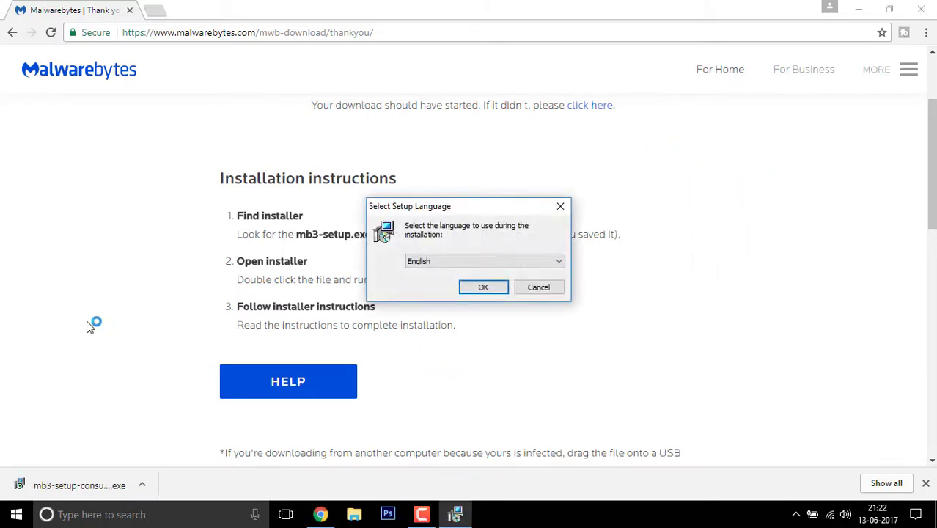
pyautogui.press('Return')
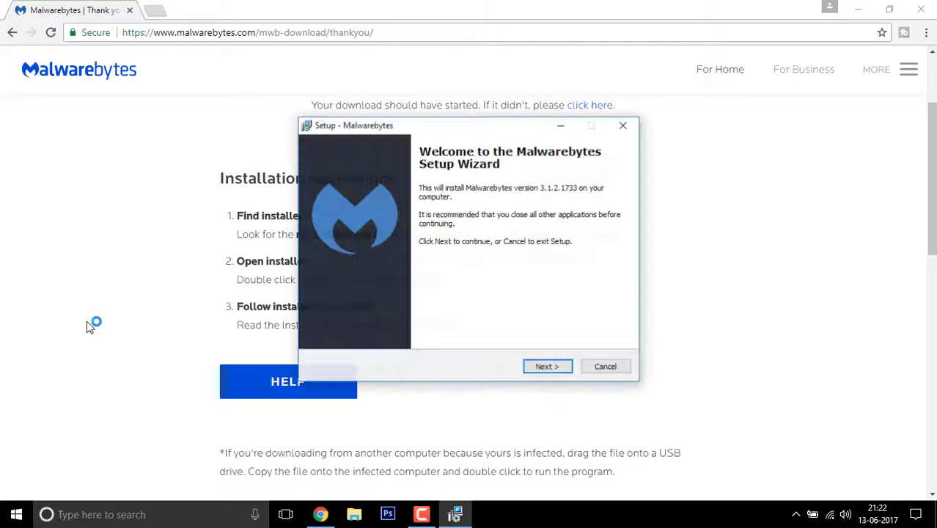
pyautogui.press('Return')
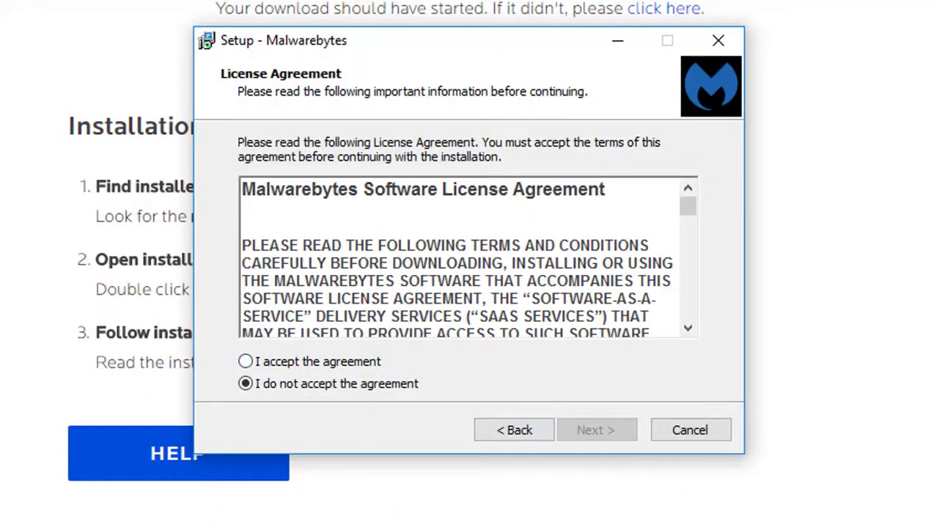
pyautogui.press('Up')
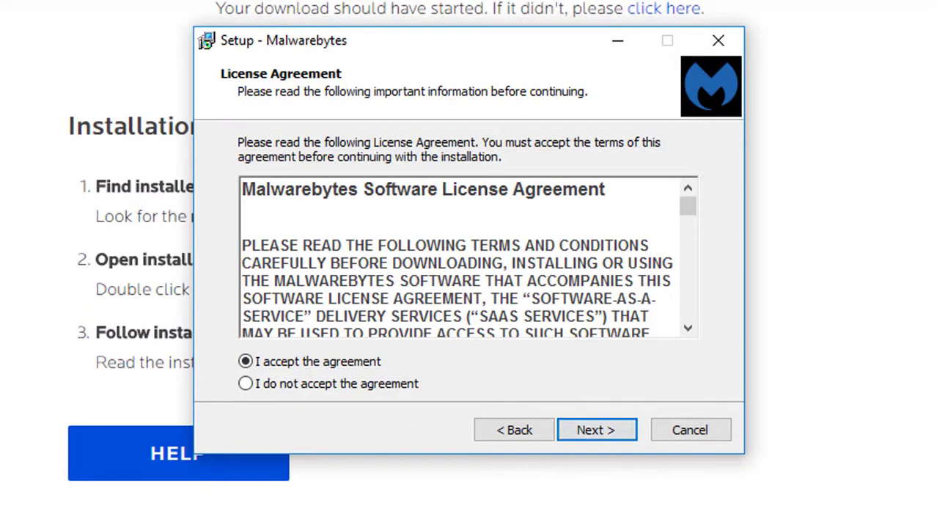
pyautogui.press('Return')
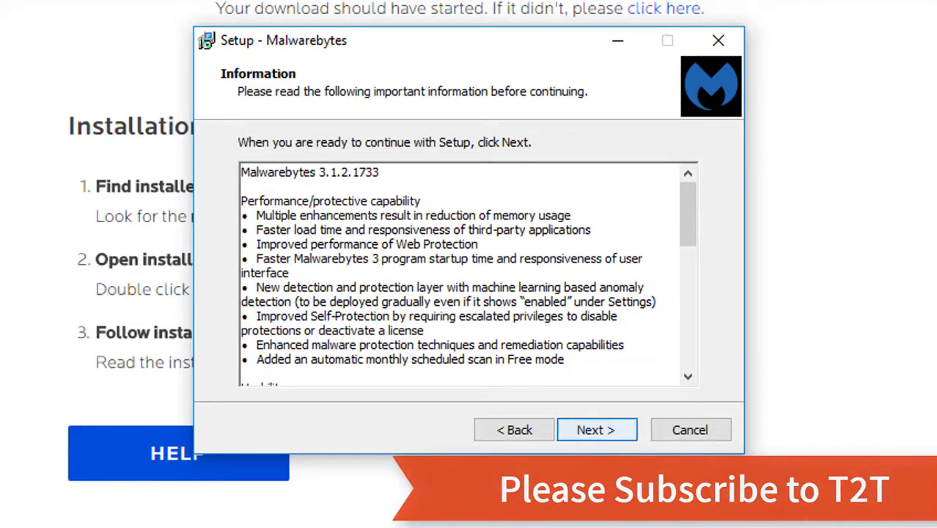
pyautogui.press('Return')
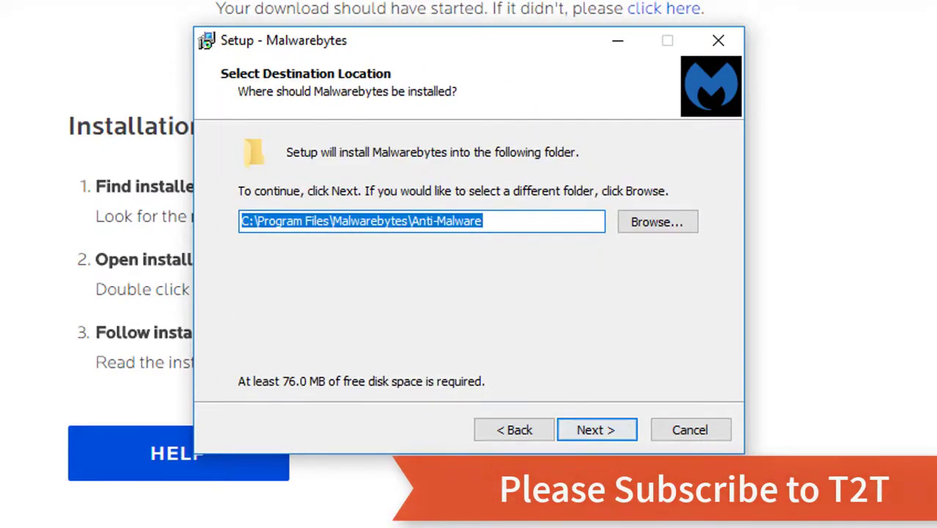
# Set the install path to d:\Program Files\Malwarebytes\Anti-Malware and start installing
pyautogui.press('Home')
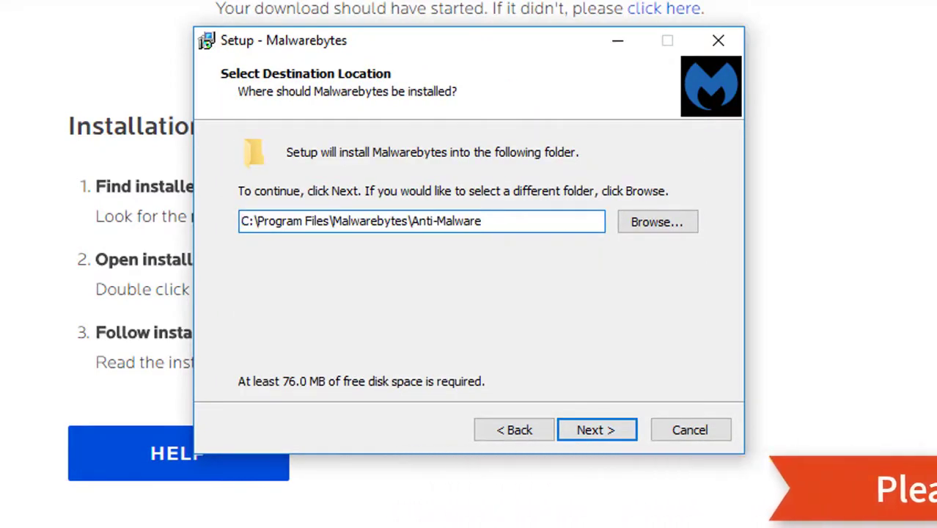
pyautogui.press('Delete')
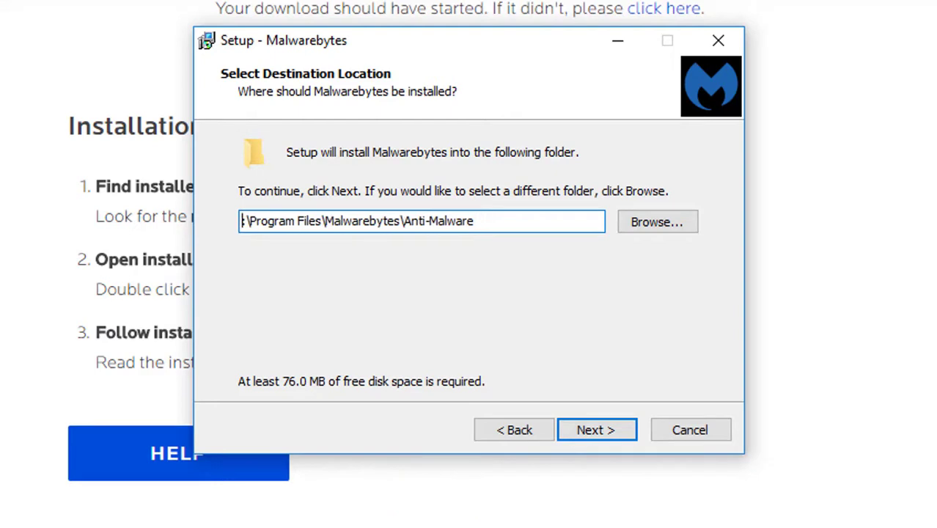
pyautogui.write('d')
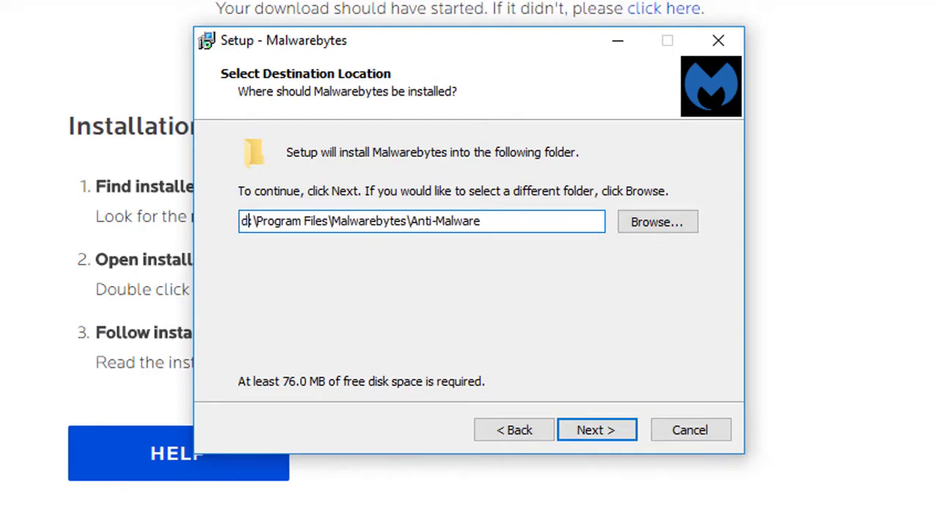
pyautogui.press('Return')
pyautogui.press('Return')
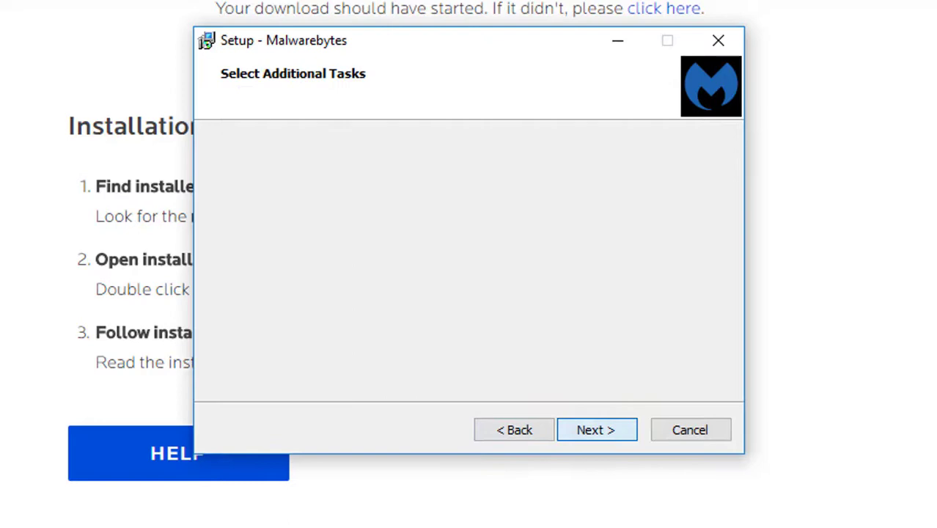
pyautogui.press('Return')
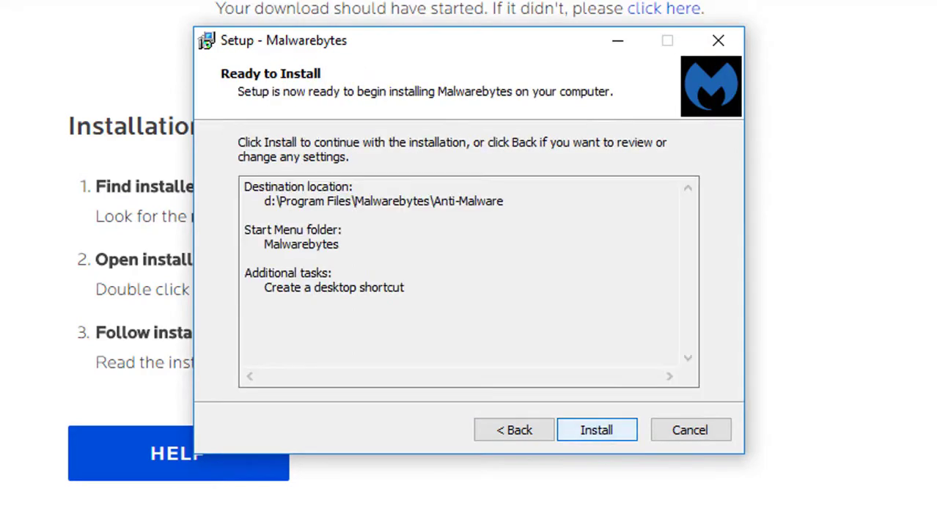
pyautogui.press('Return')
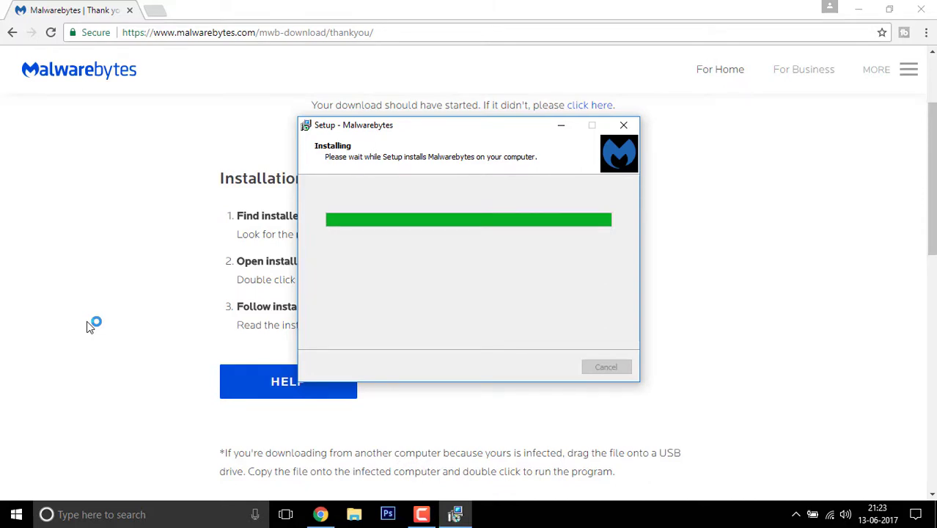
# Finish Setup to launch Malwarebytes Premium Trial 3.1.2
pyautogui.click(556, 365)
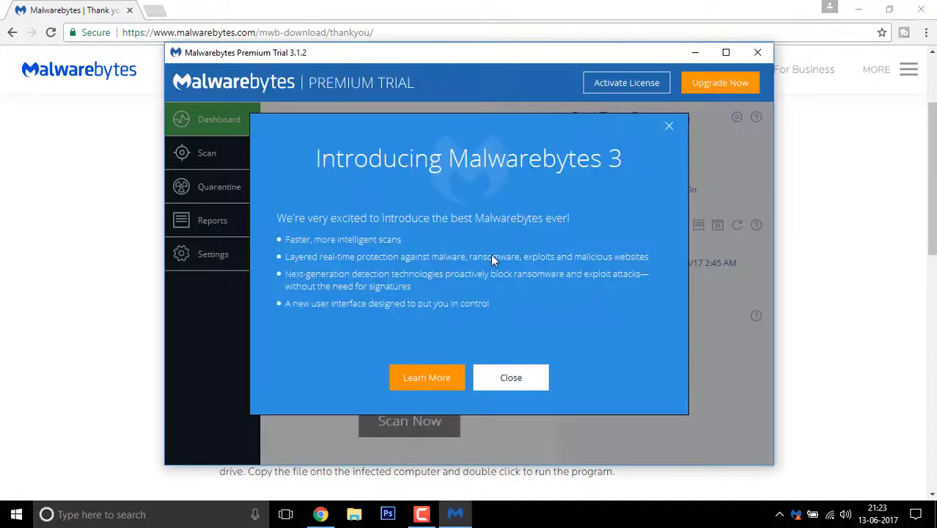
# Close the Introducing Malwarebytes 3 dialog and start a Scan Now threat scan from the Dashboard
pyautogui.click(528, 378)
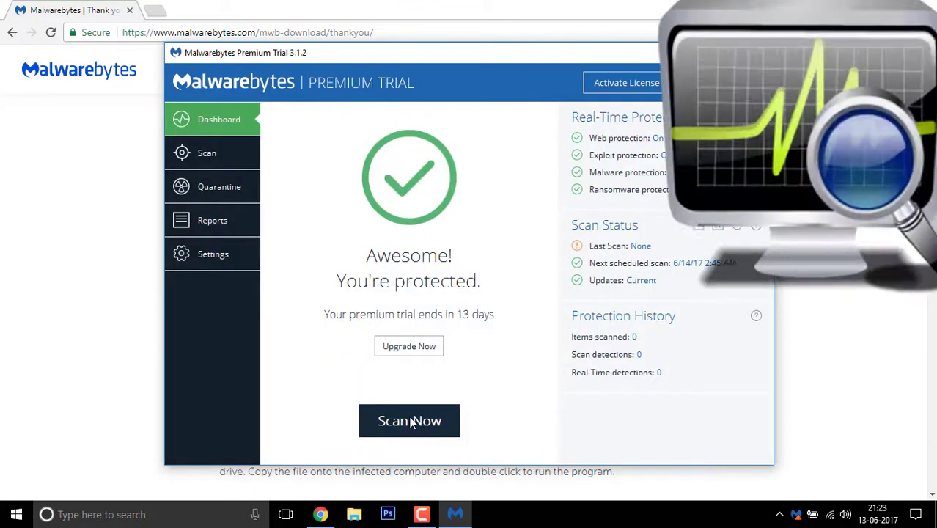
pyautogui.click(413, 422)
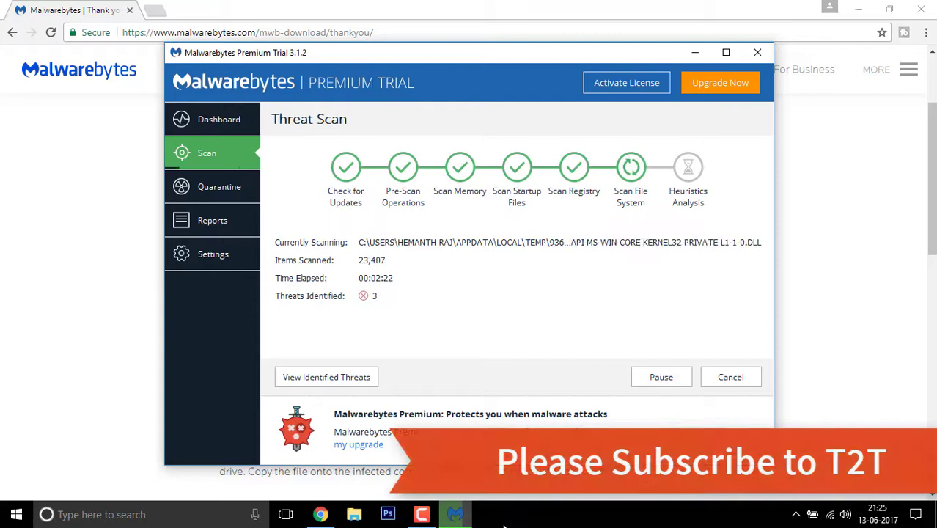
# Bring up the Threat Scan Results listing the 8 adware and PUP detections
pyautogui.click(812, 514)
pyautogui.click(875, 462)
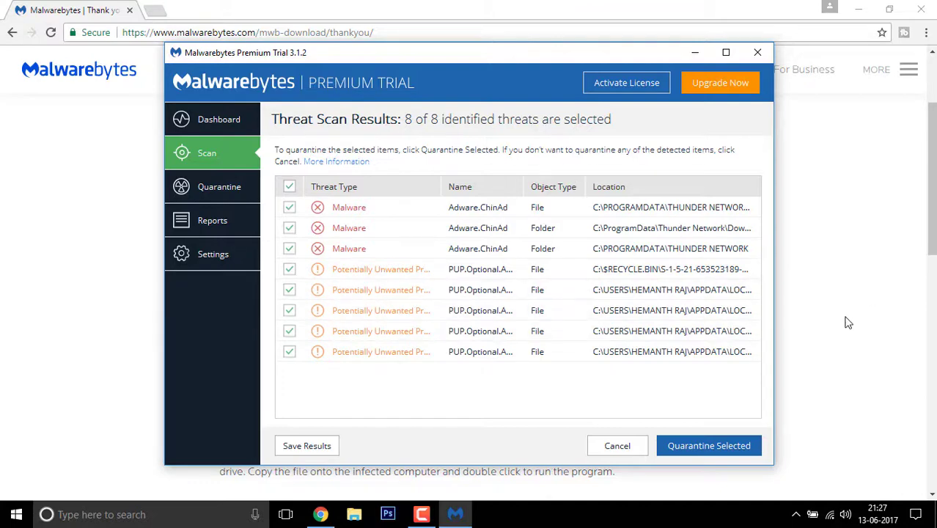
# Use Quarantine Selected to quarantine all 8 checked threats
pyautogui.click(708, 445)
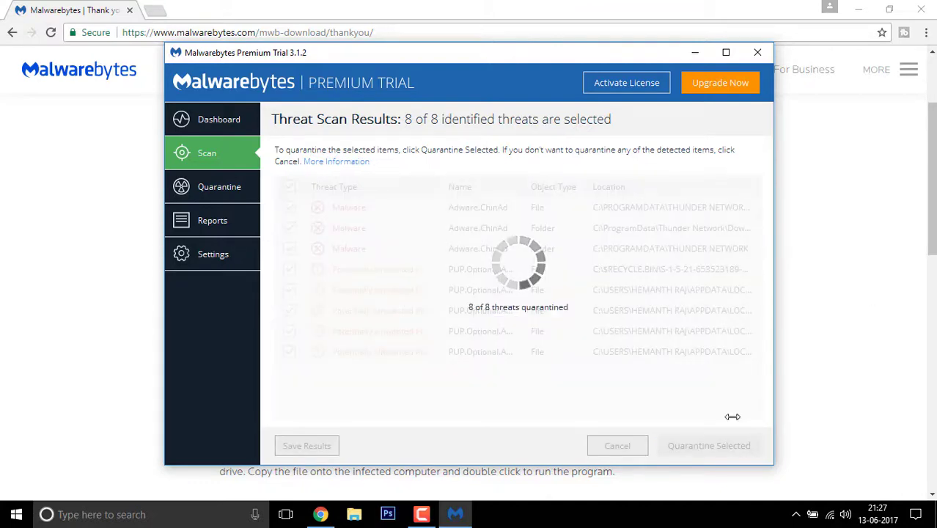